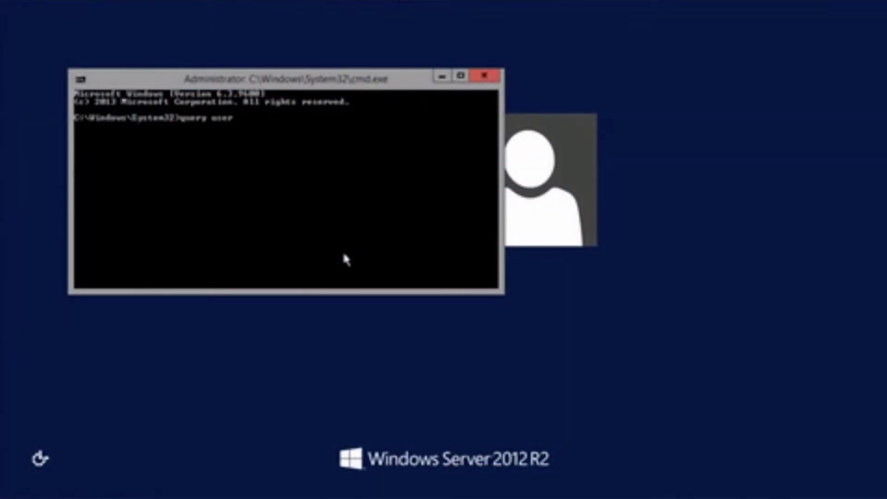
Step: Run the command that lists the logged-in users
key(Return)
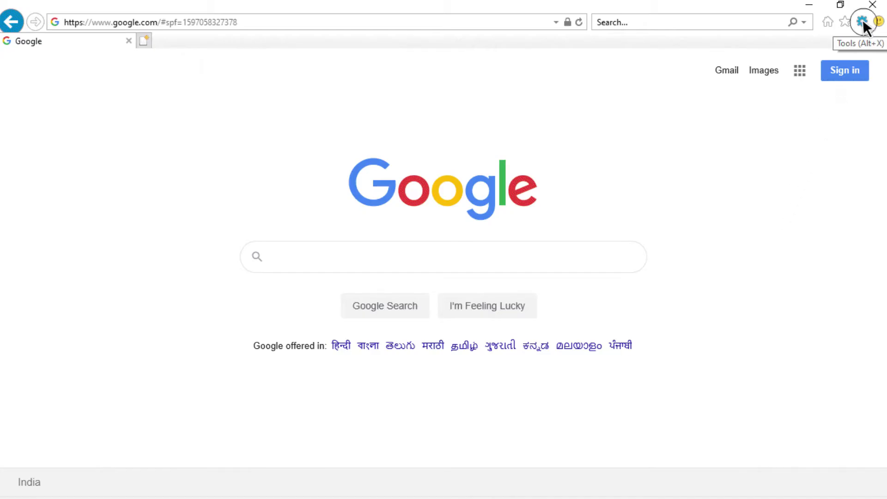
Step: From Manage Add-ons, find more search providers and add Google Search from the gallery
click(863, 23)
click(716, 156)
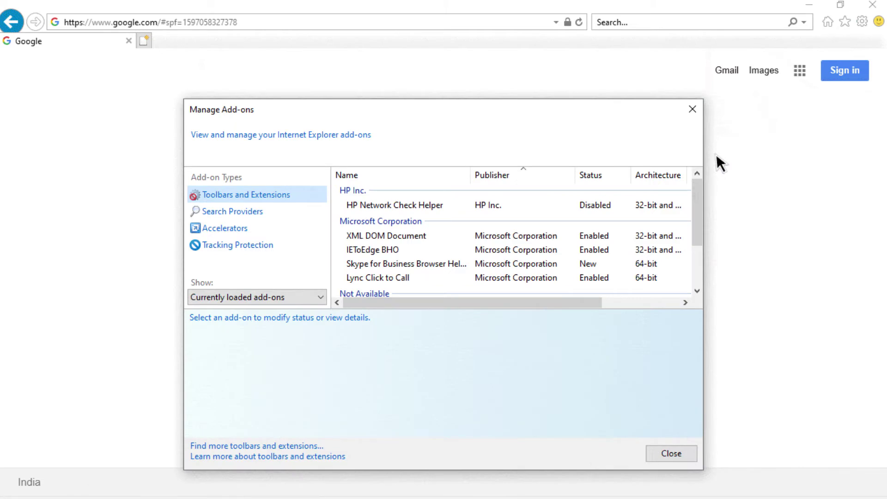
click(222, 445)
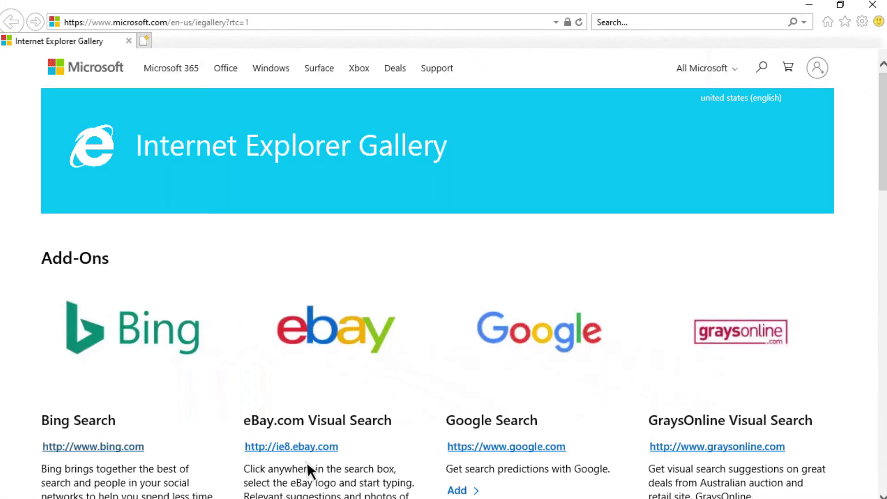
click(459, 491)
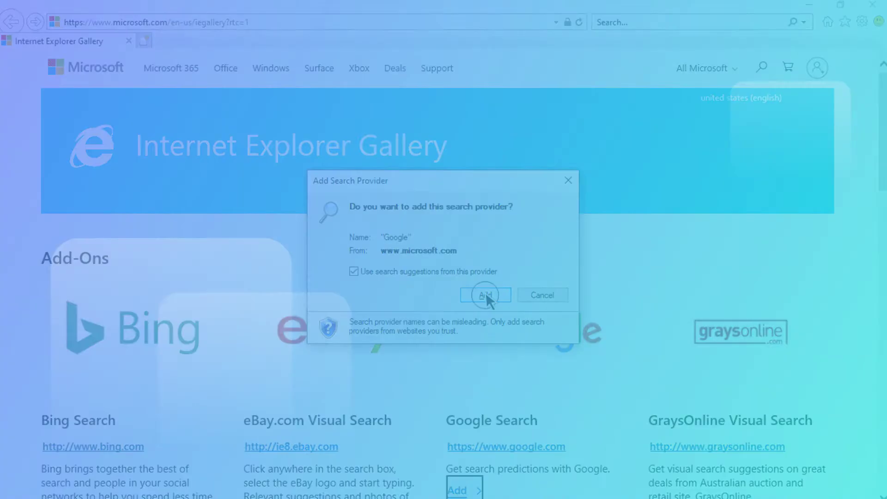